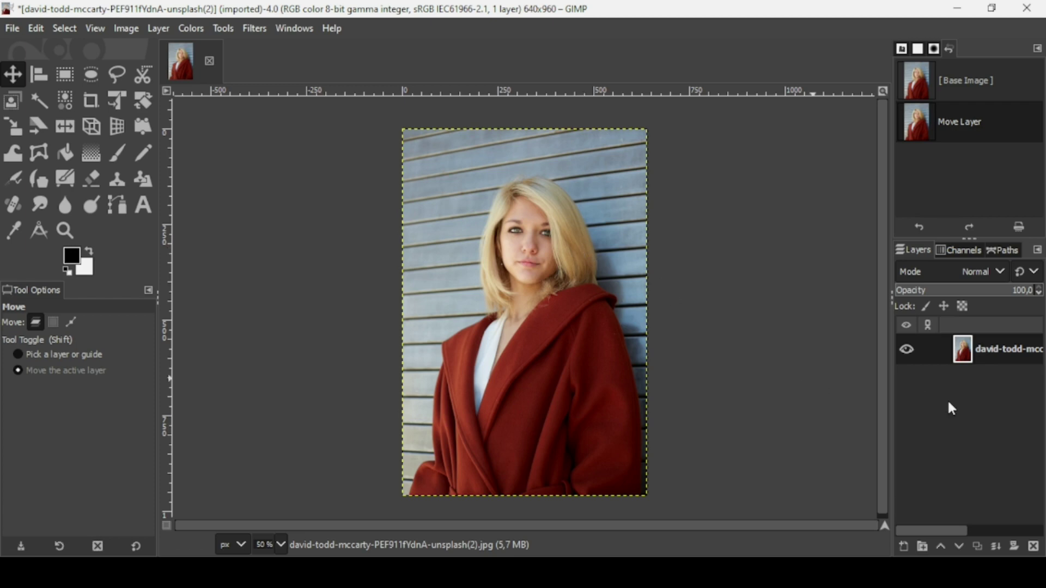
Duplicate the portrait layer and desaturate the copy completely with a Saturation scale of 0
click(980, 545)
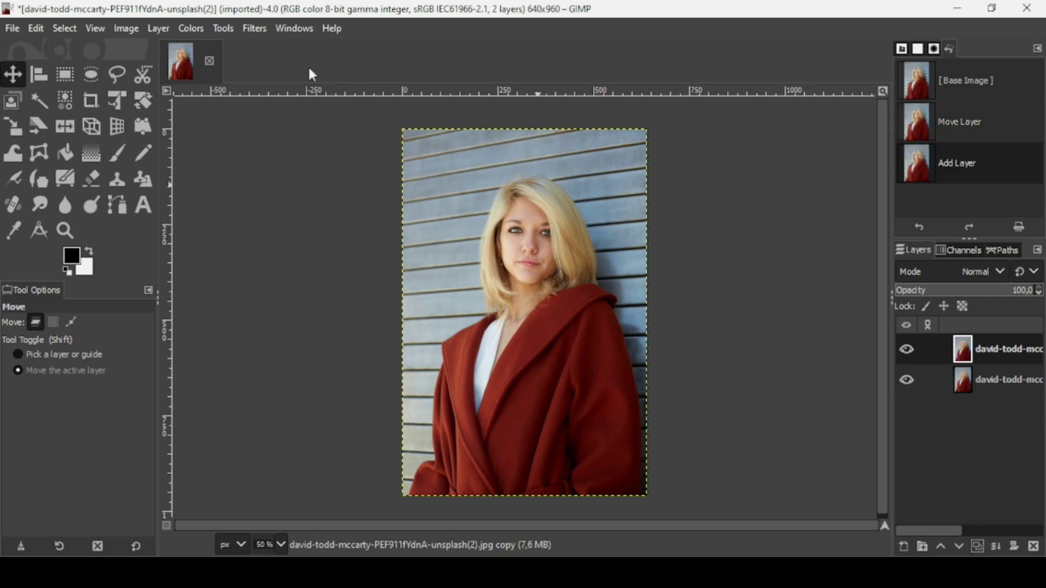
click(190, 27)
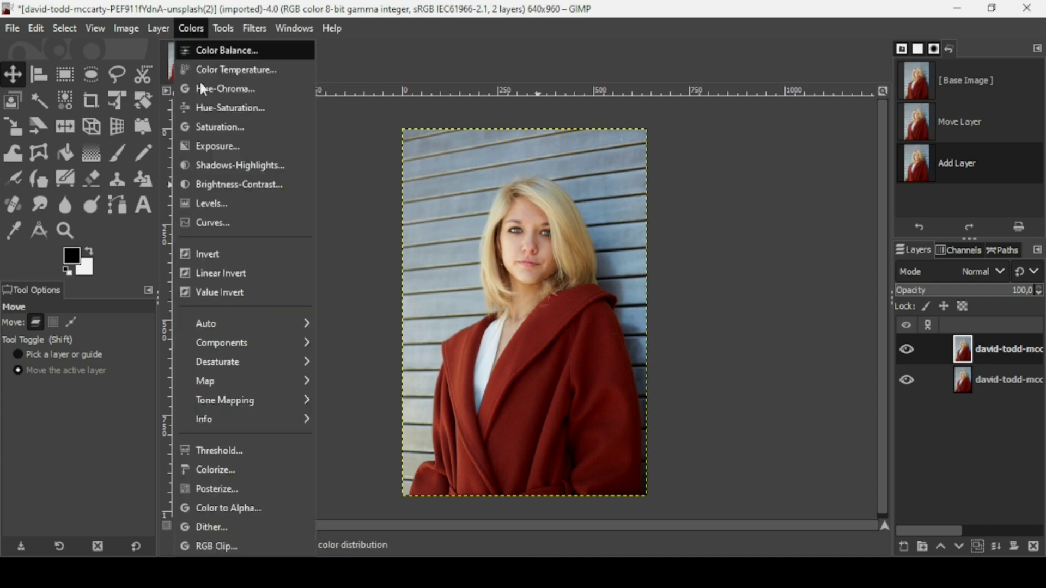
click(204, 127)
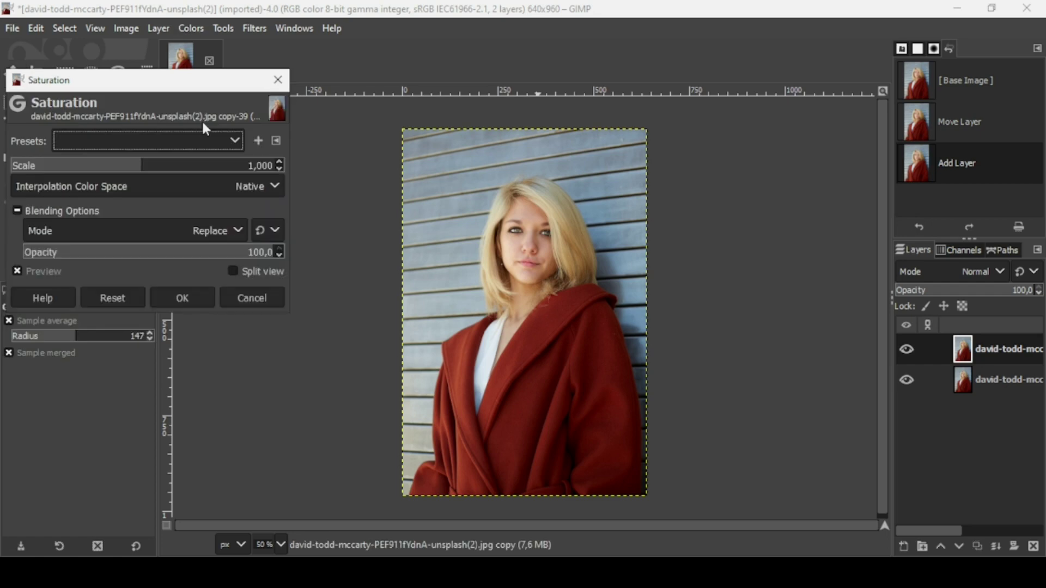
drag(138, 170, 17, 167)
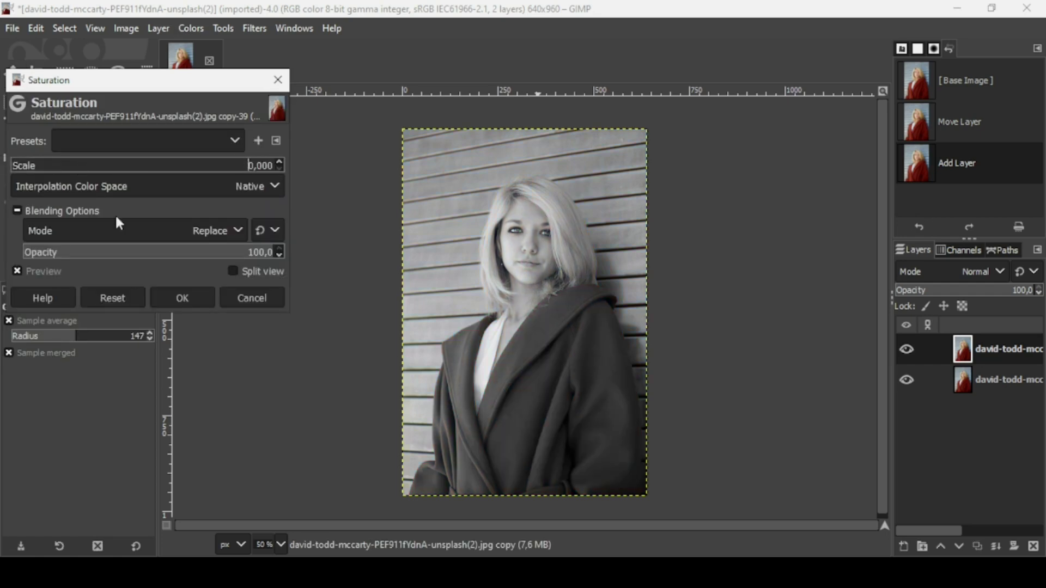
click(168, 296)
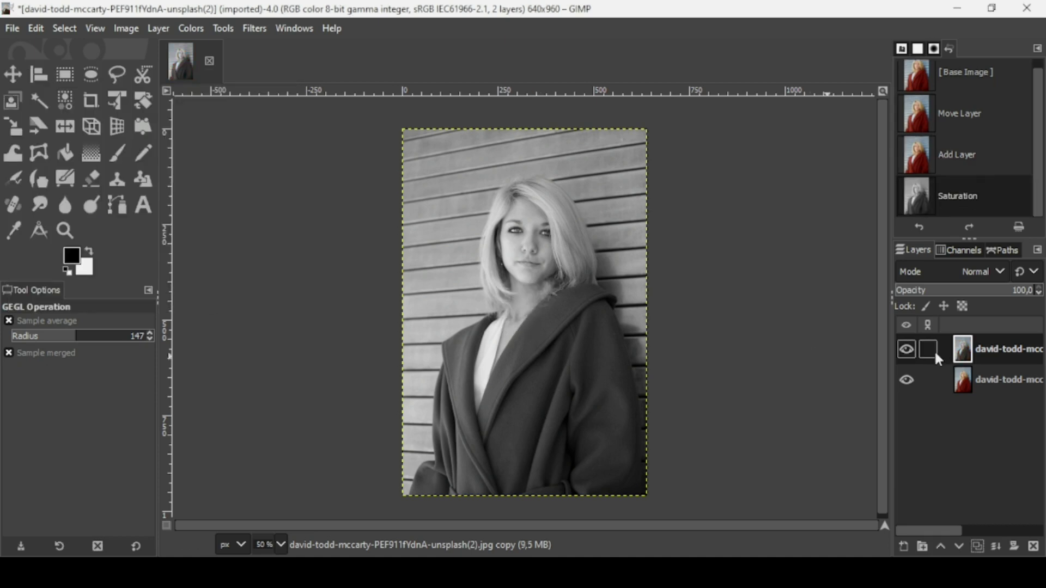
Duplicate the desaturated layer and invert the colors of the new copy
click(976, 543)
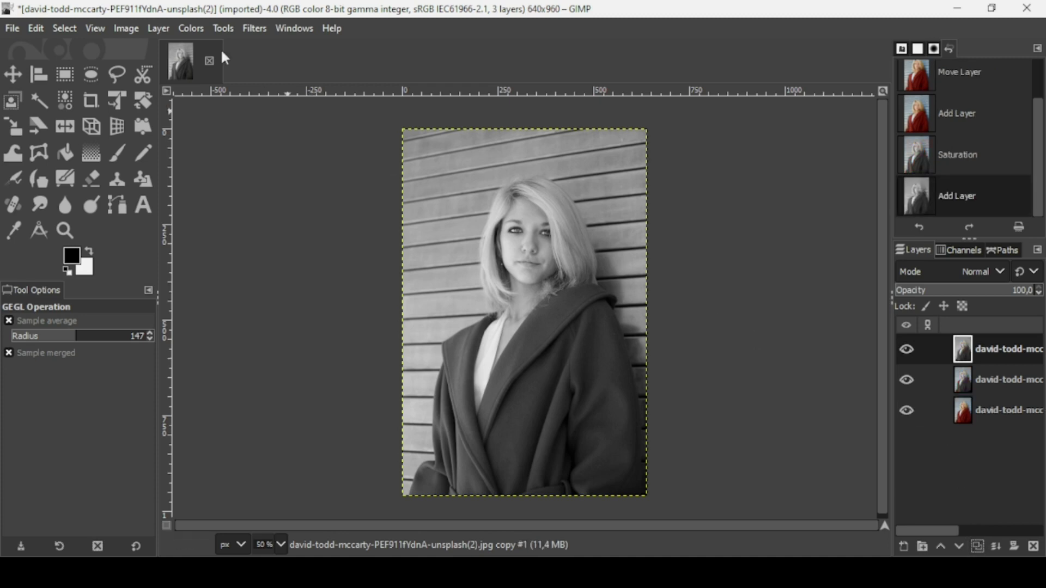
click(196, 32)
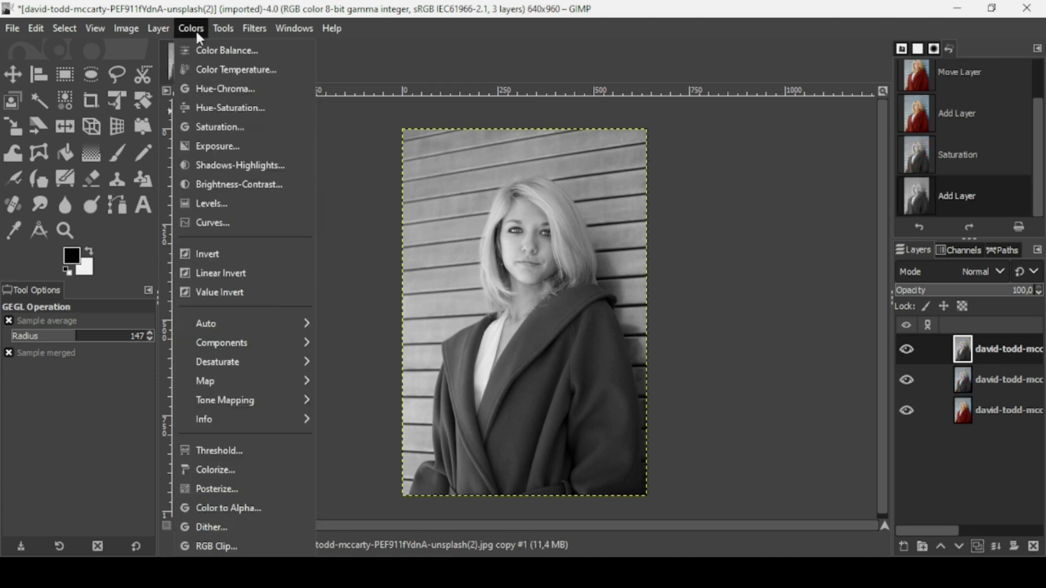
click(211, 254)
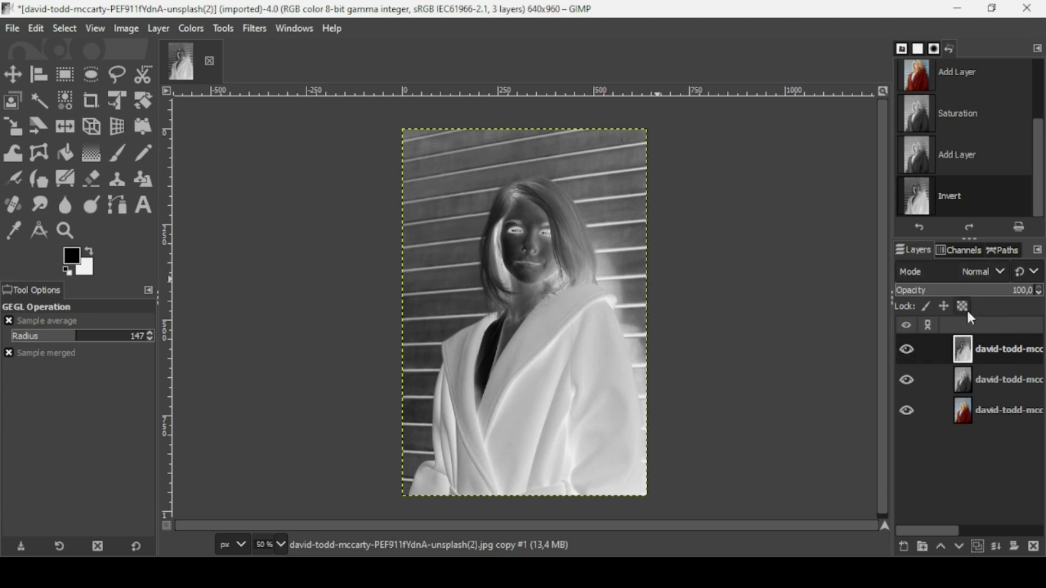
Set the inverted layer's blend mode to Dodge and apply a Gaussian Blur of 15.04 in both X and Y
click(968, 271)
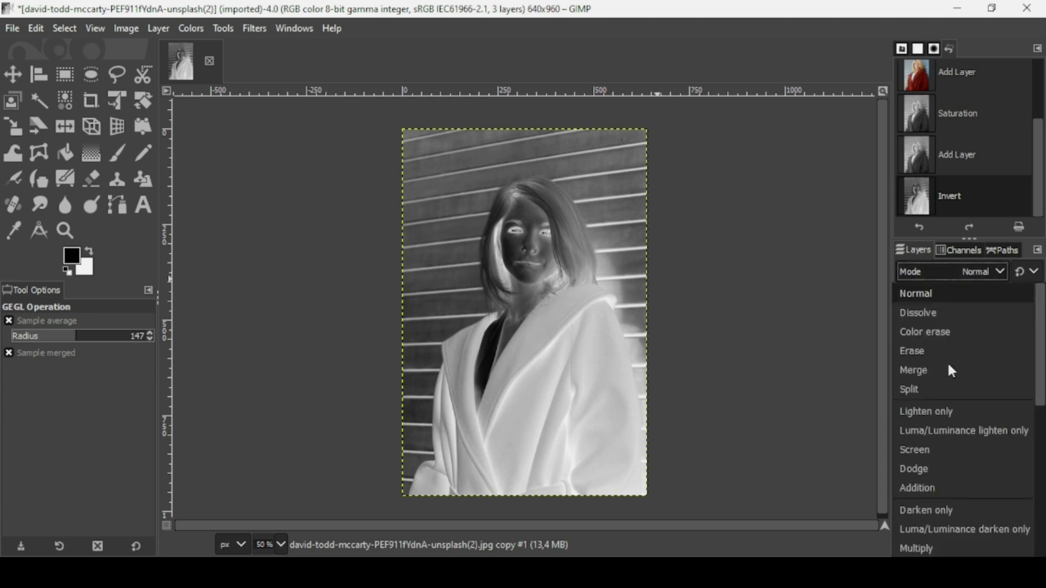
click(931, 470)
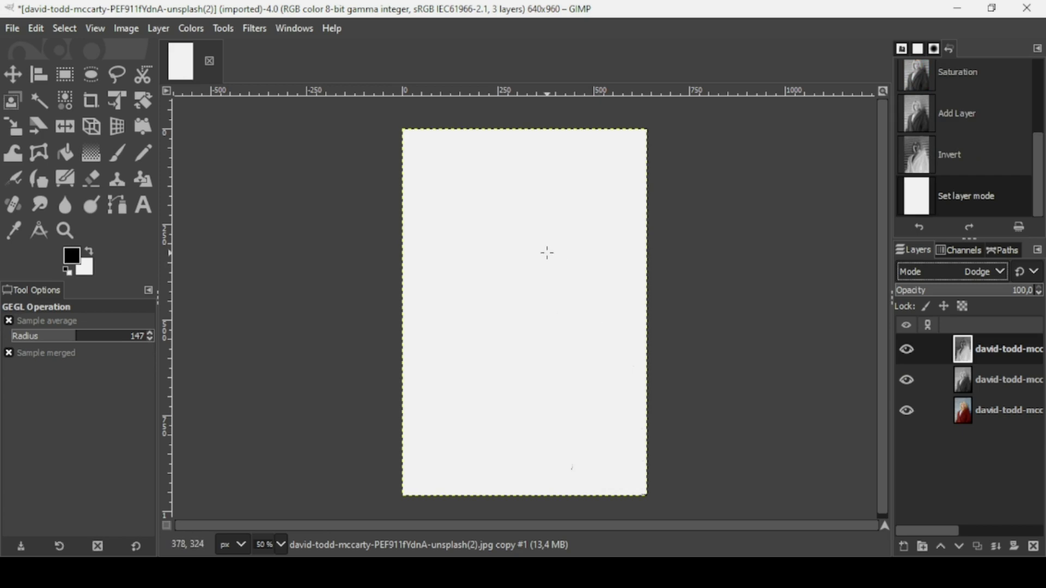
click(265, 33)
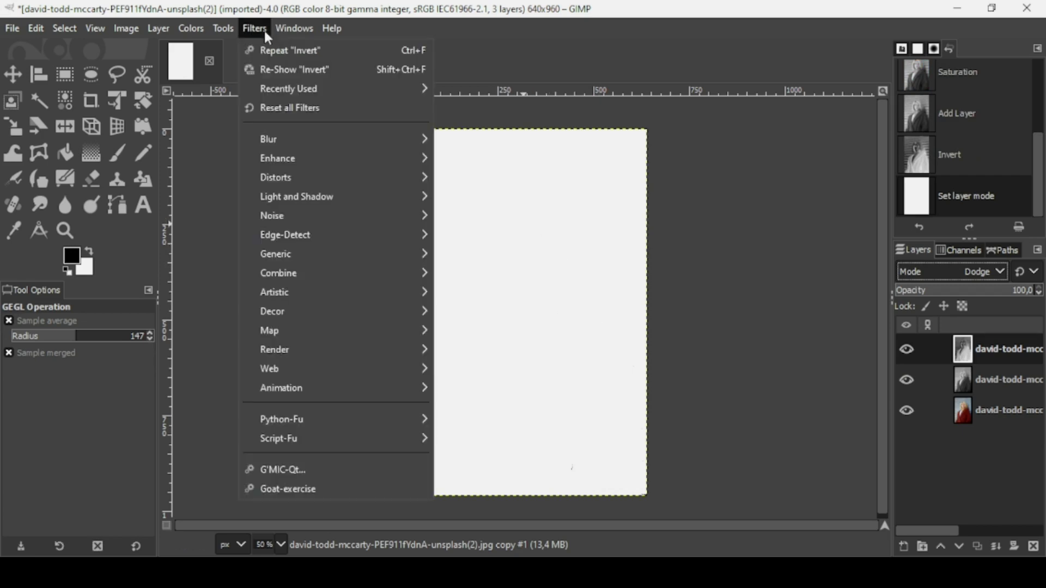
mouse_move(348, 135)
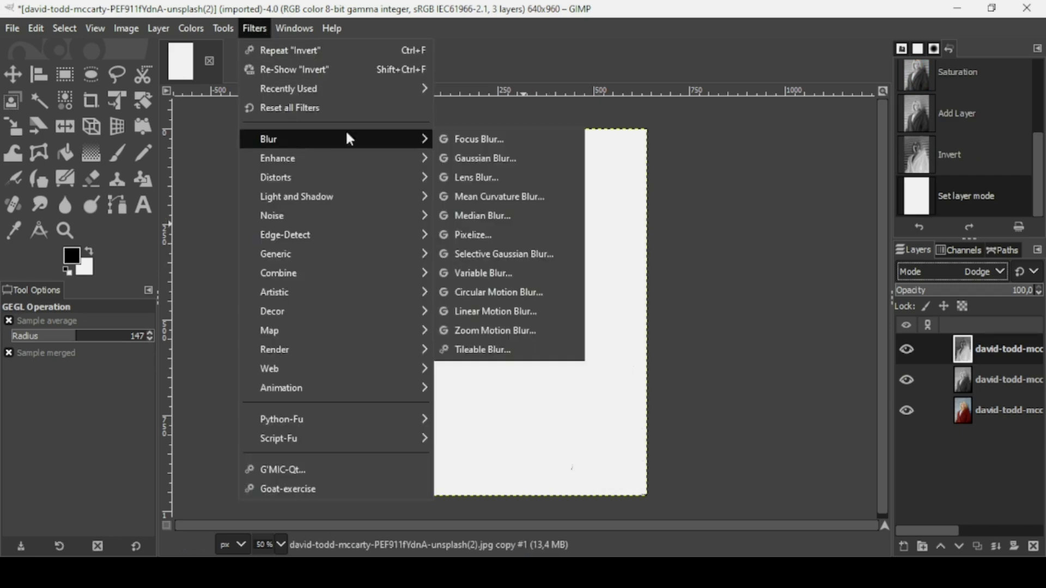
click(489, 154)
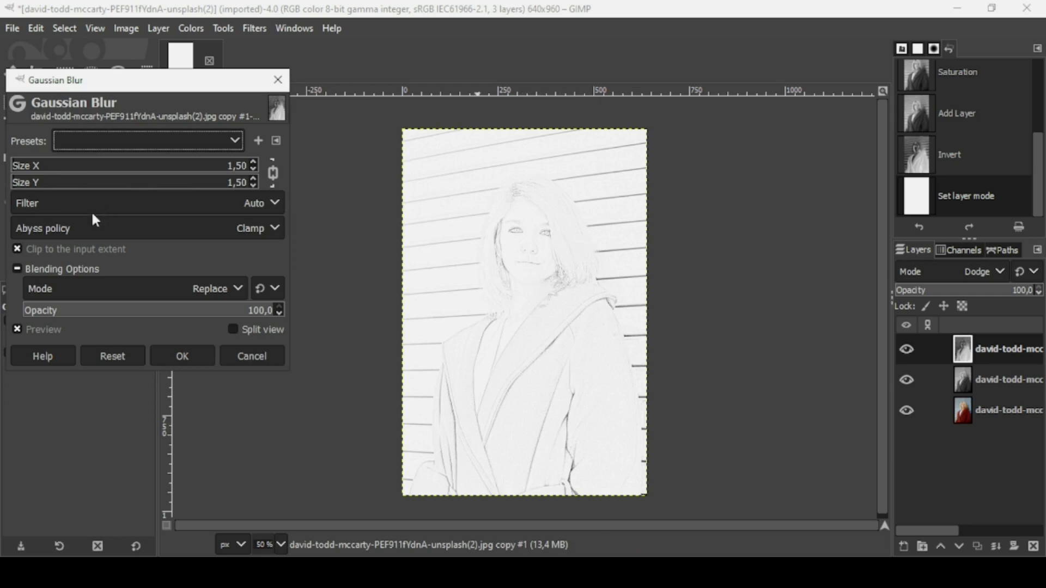
click(51, 175)
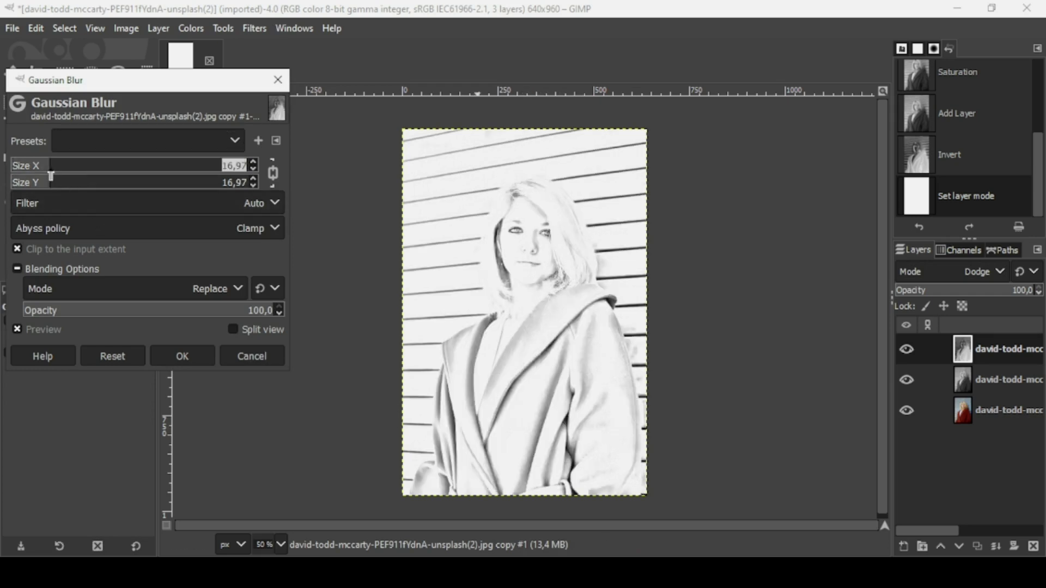
drag(51, 175, 47, 174)
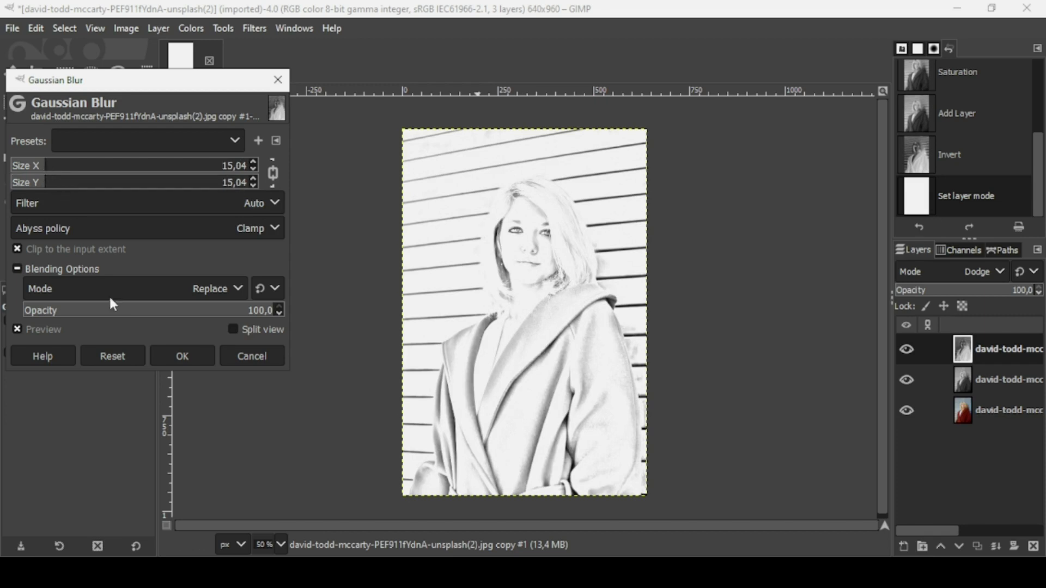
click(195, 356)
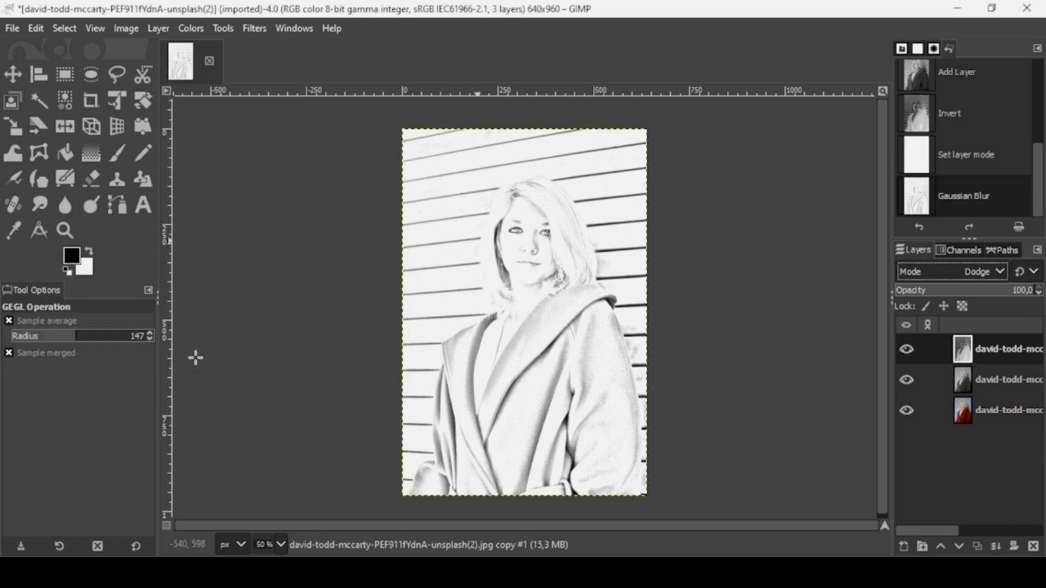
Compare the image with and without the blurred Dodge layer, and merge that layer down into the desaturated one
click(906, 351)
click(906, 350)
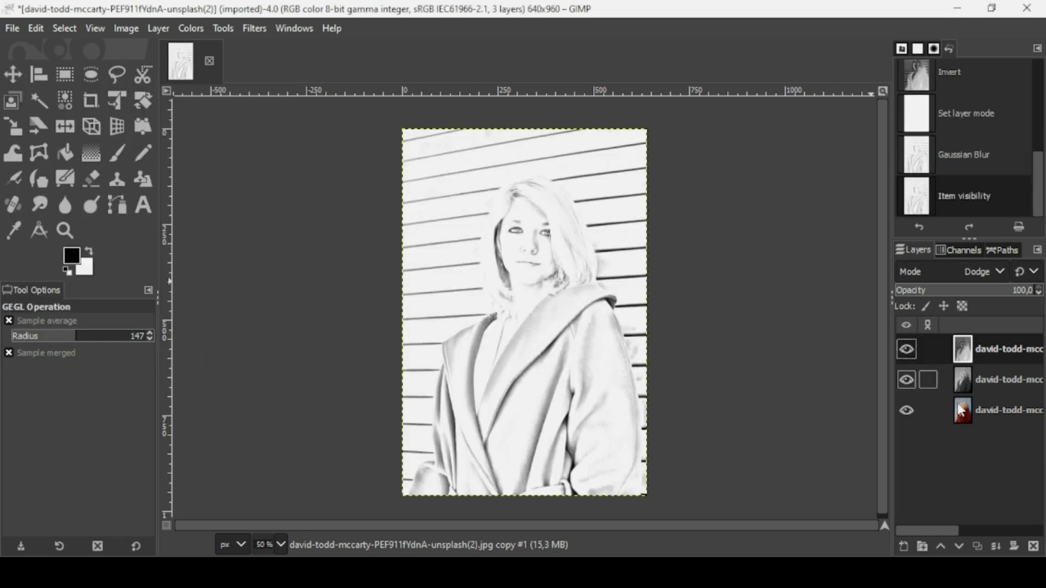
click(994, 548)
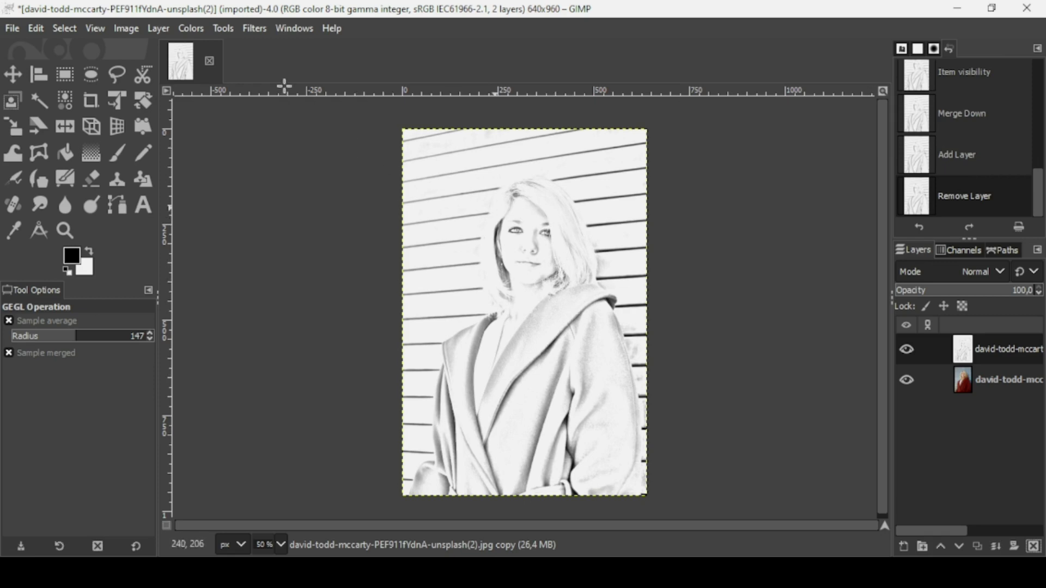
Darken the merged sketch layer with Levels, setting the input black point to 23 and the gamma to 0.78
click(199, 34)
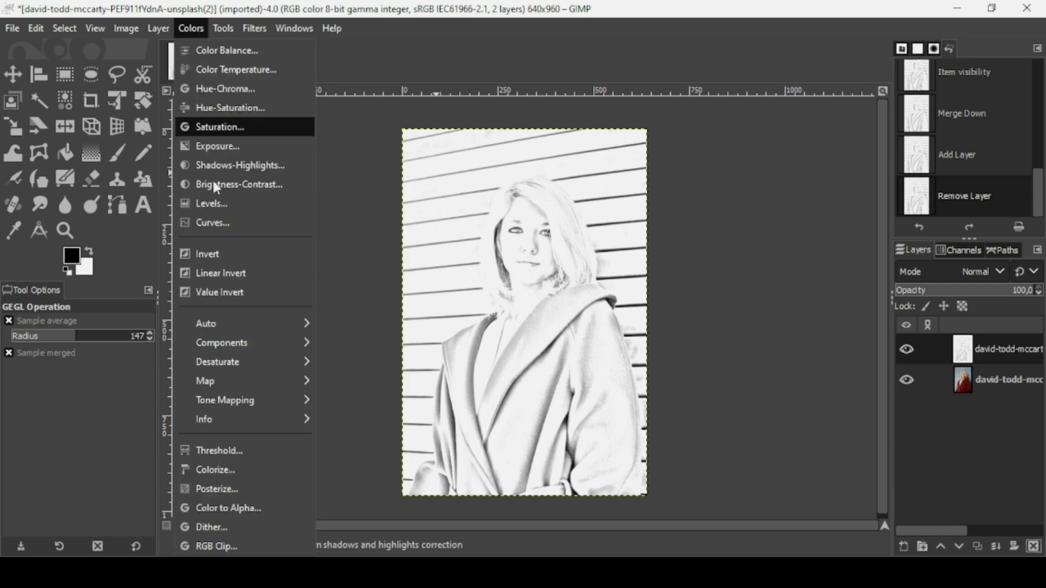
click(210, 206)
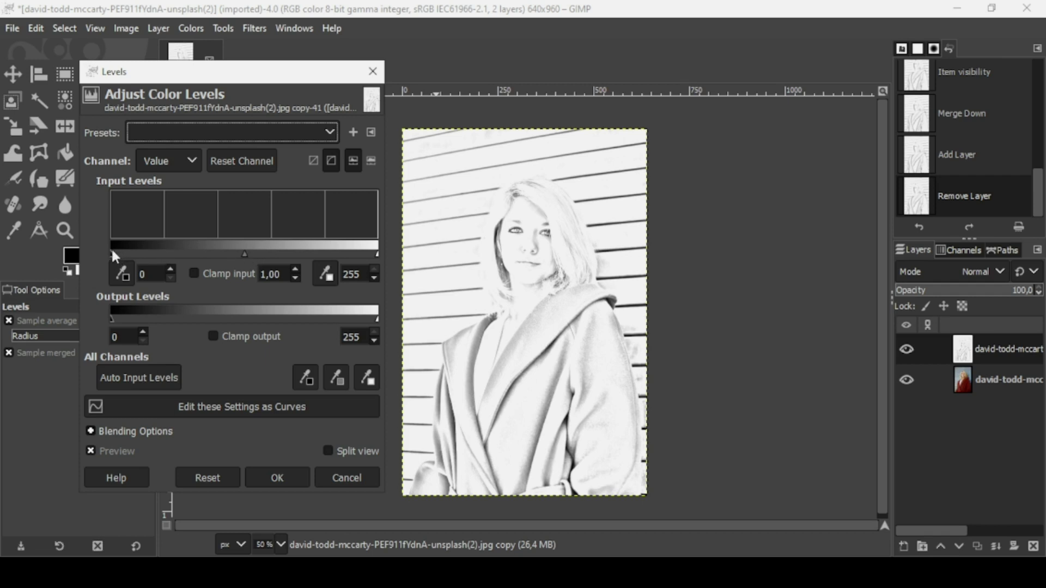
drag(112, 251, 135, 250)
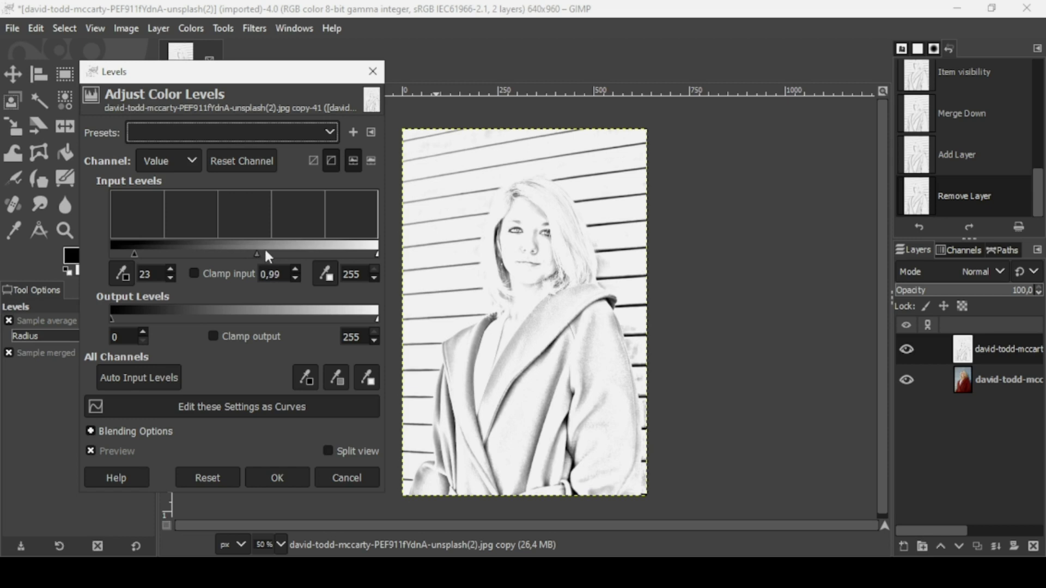
drag(266, 252, 270, 252)
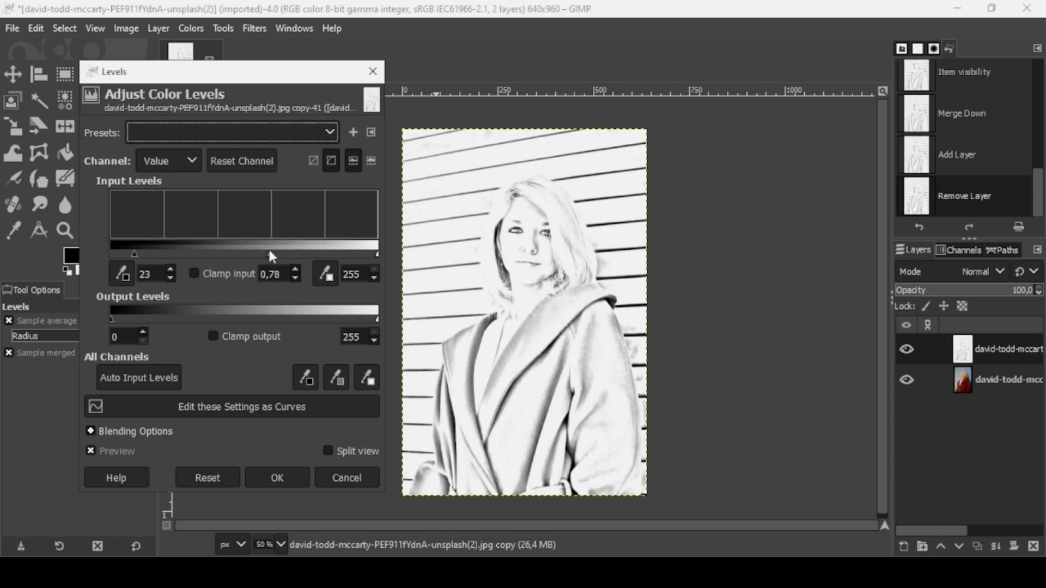
click(279, 479)
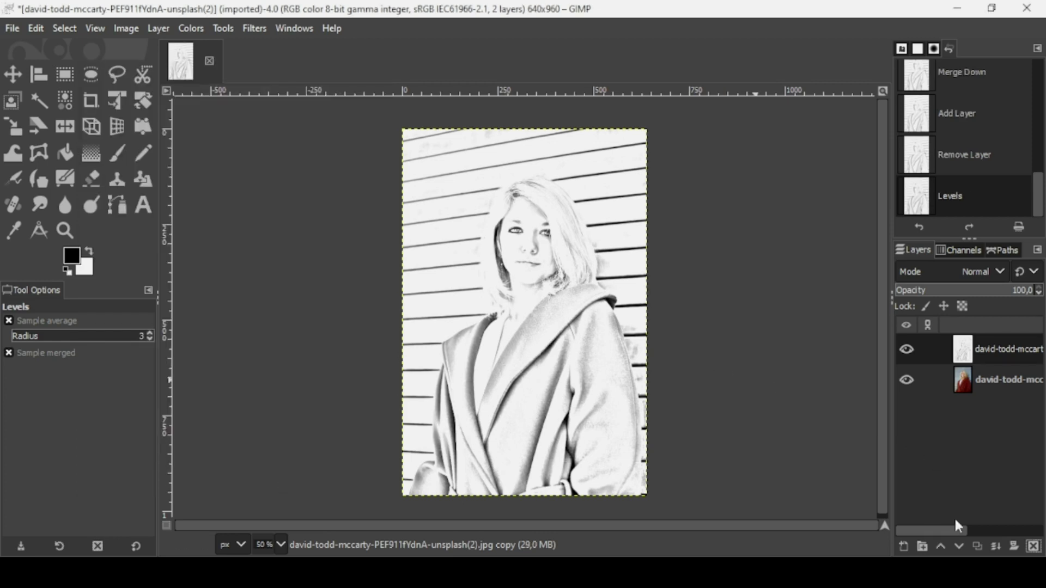
Duplicate the sketch layer and apply the Edge filter to the copy with the Sobel algorithm and an amount of 2
click(976, 543)
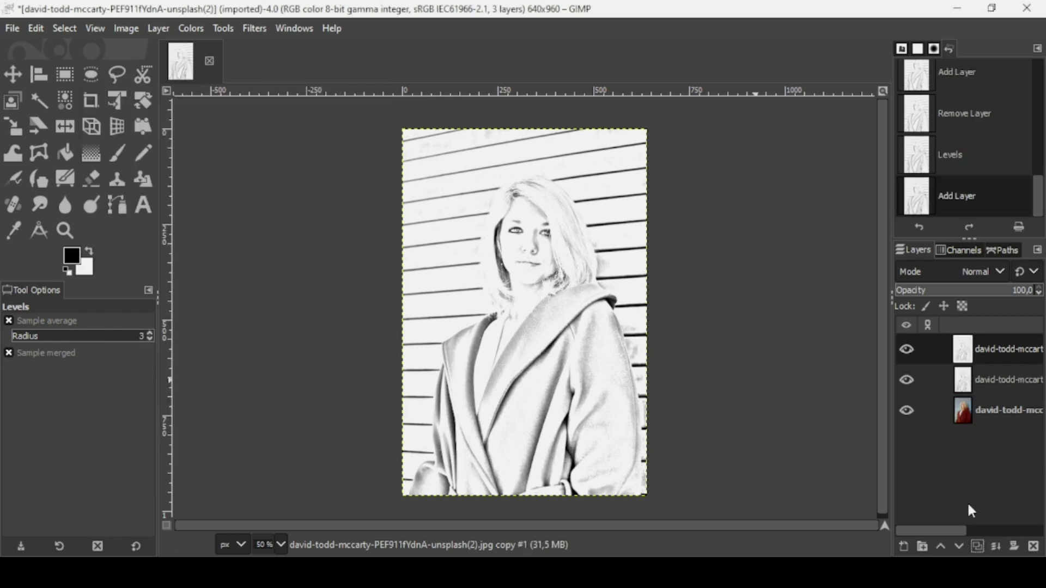
click(253, 30)
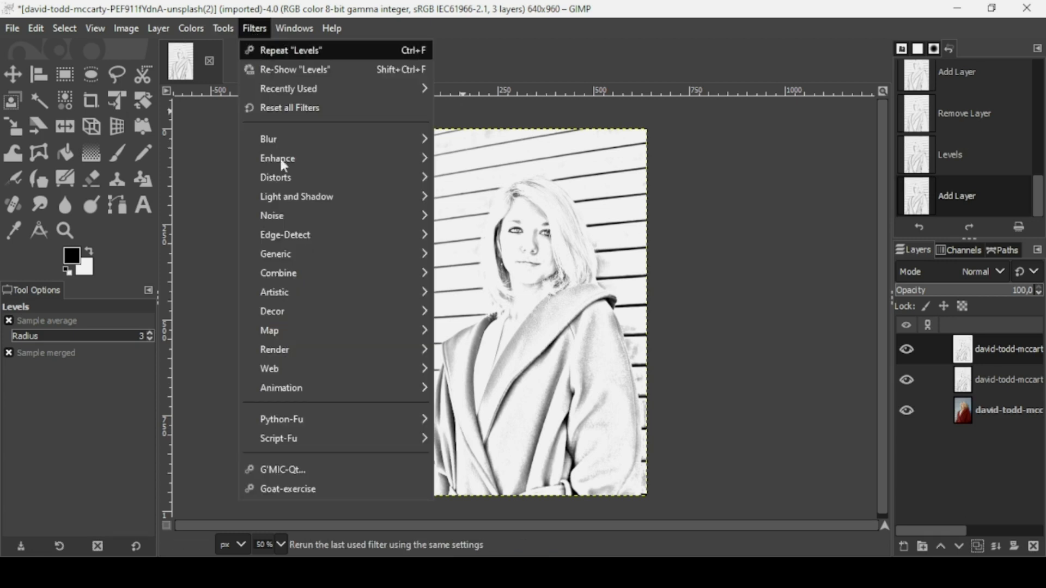
mouse_move(299, 237)
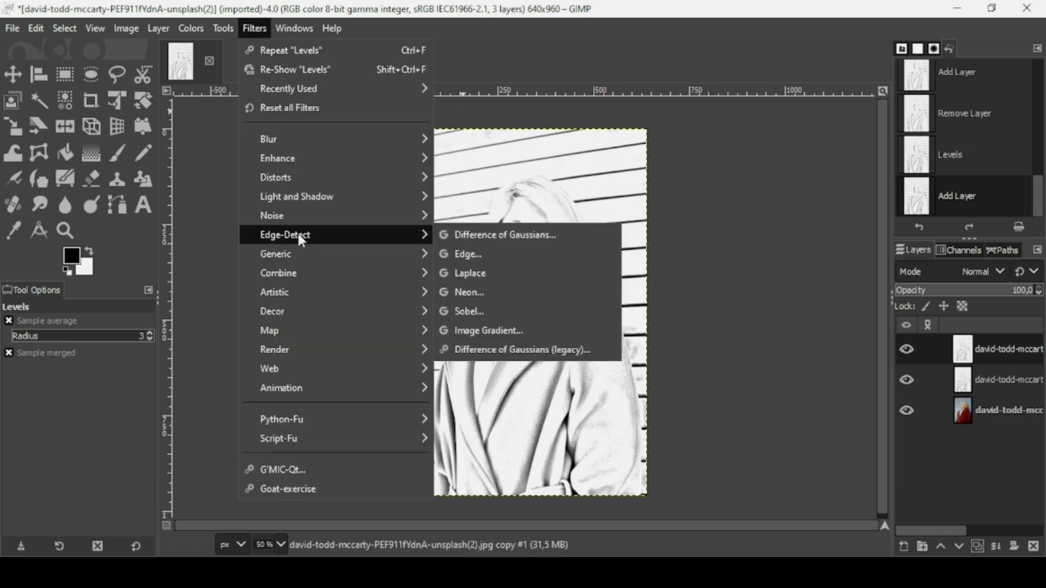
click(497, 254)
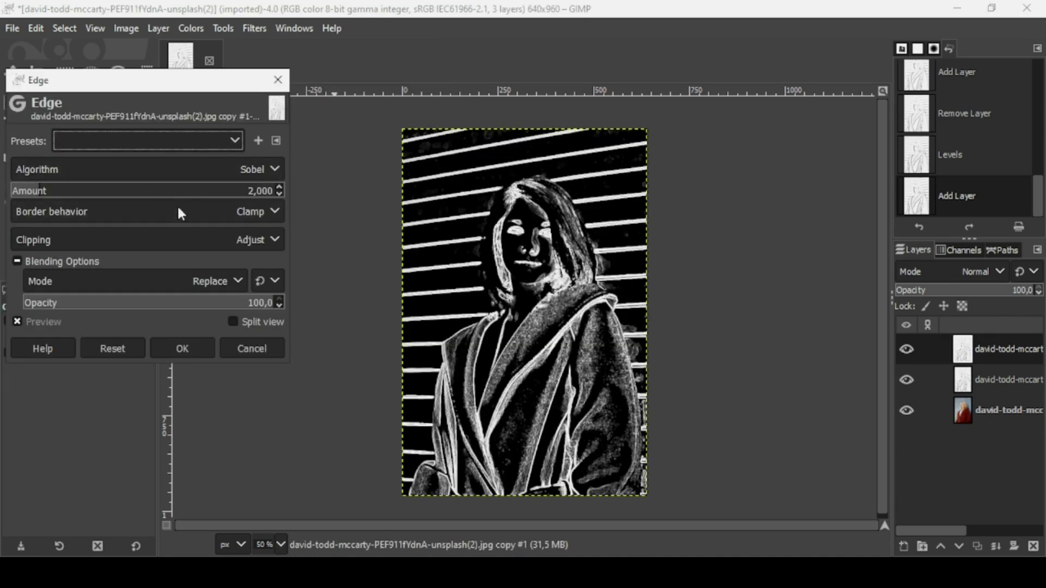
click(189, 348)
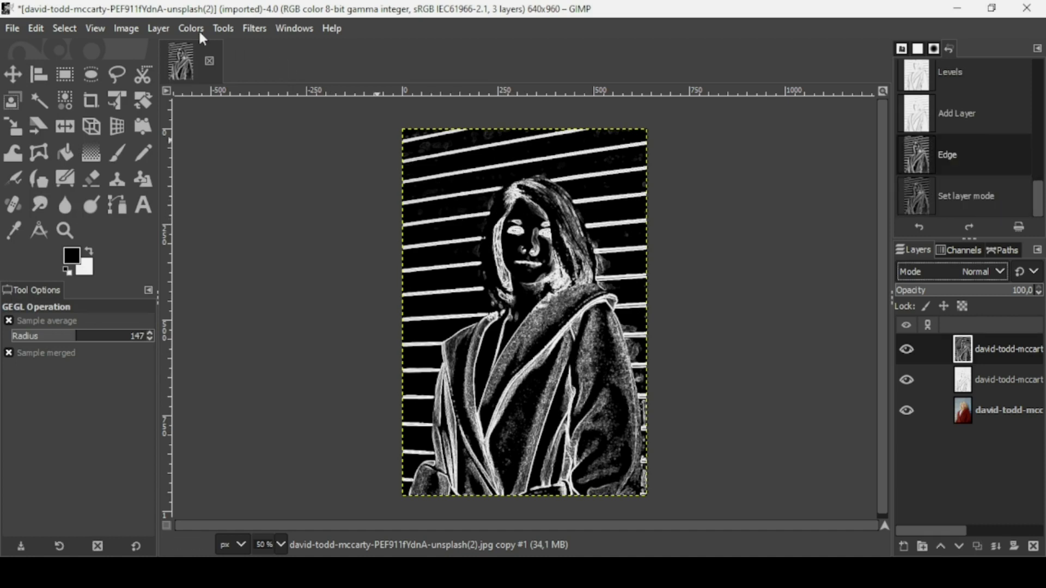
Invert the edge-detected layer and set its blend mode to Multiply
click(183, 29)
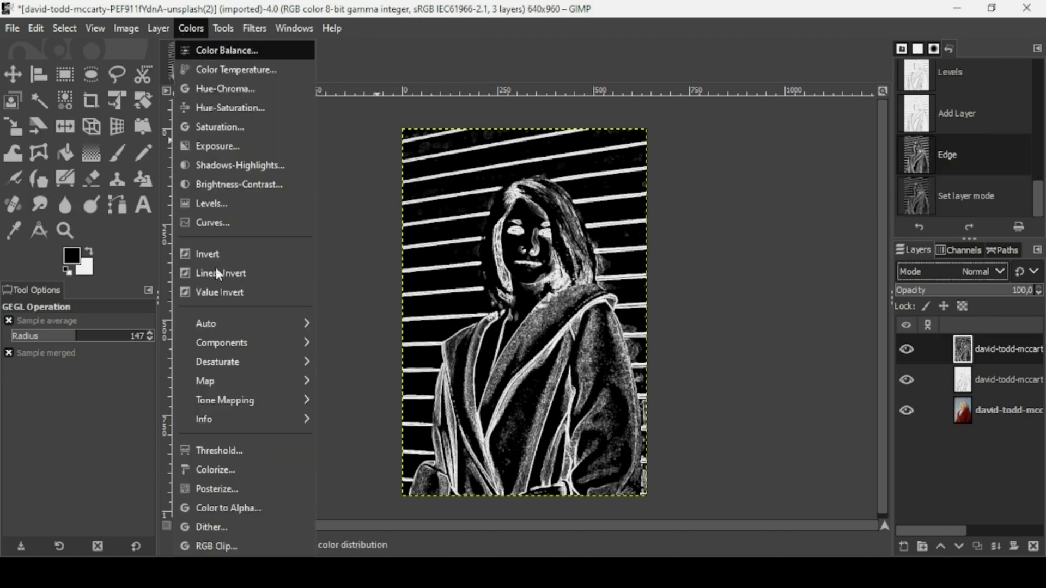
click(214, 251)
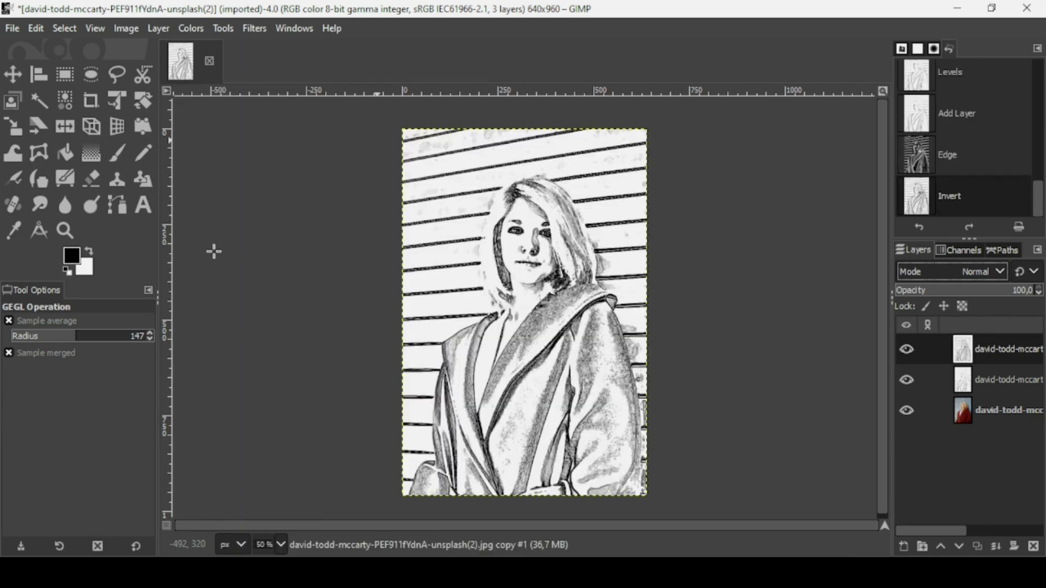
click(967, 275)
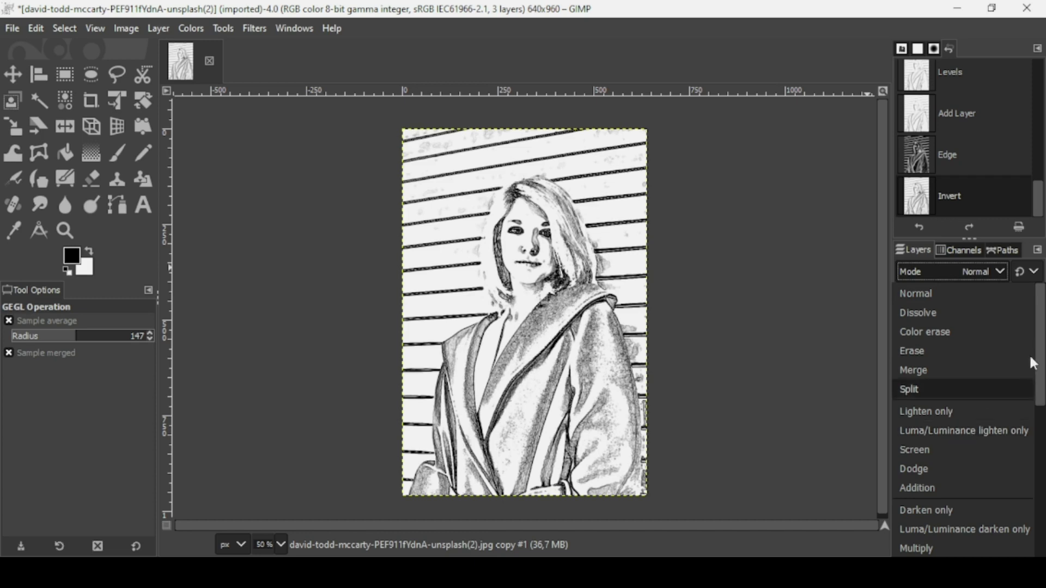
click(921, 548)
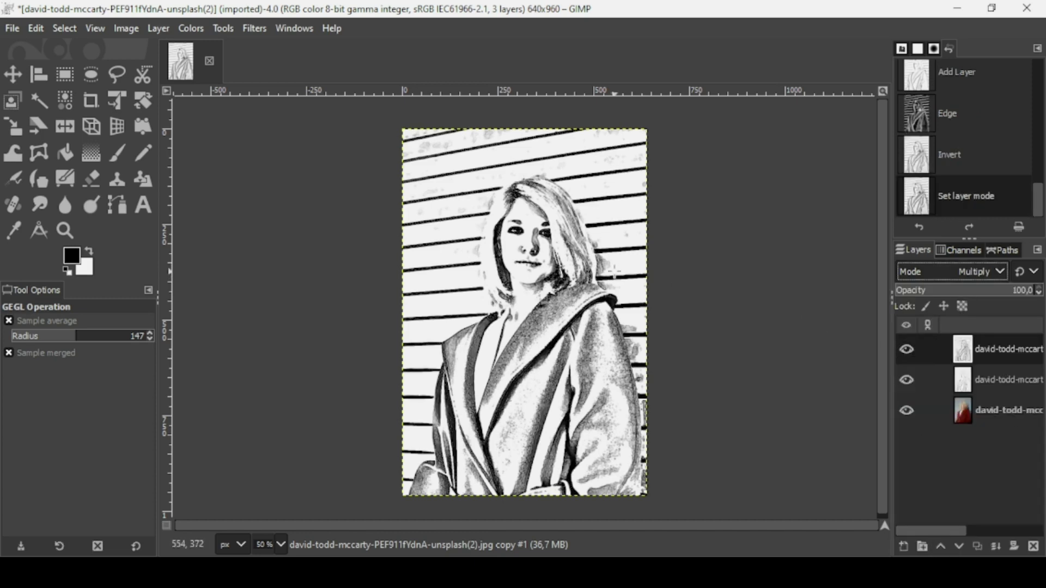
Lower the opacity of the Multiply edge layer to soften its lines, and select the sketch layer beneath it
click(955, 293)
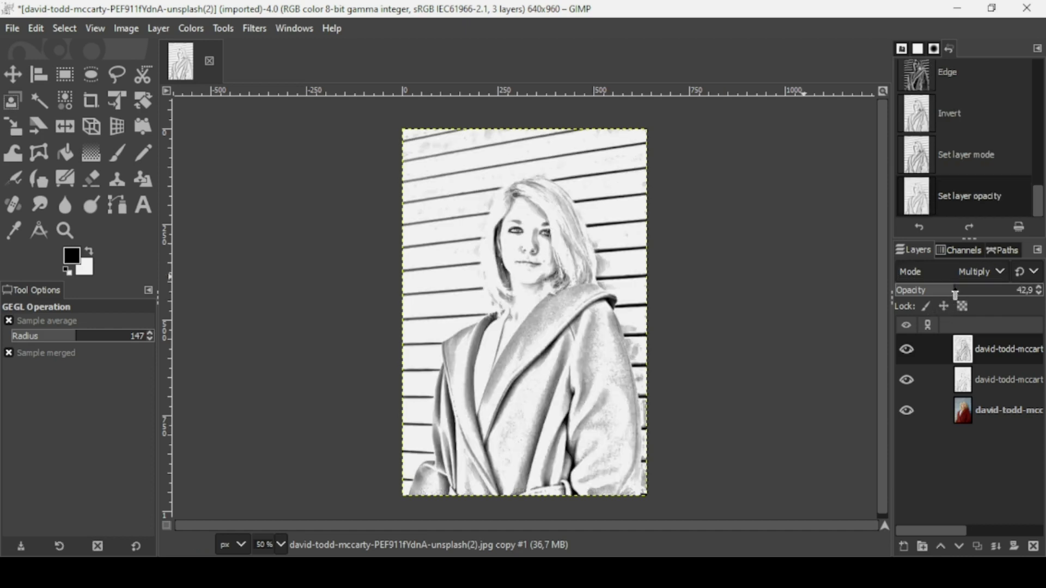
mouse_move(954, 293)
mouse_down()
mouse_move(977, 293)
mouse_move(968, 293)
mouse_up()
click(962, 379)
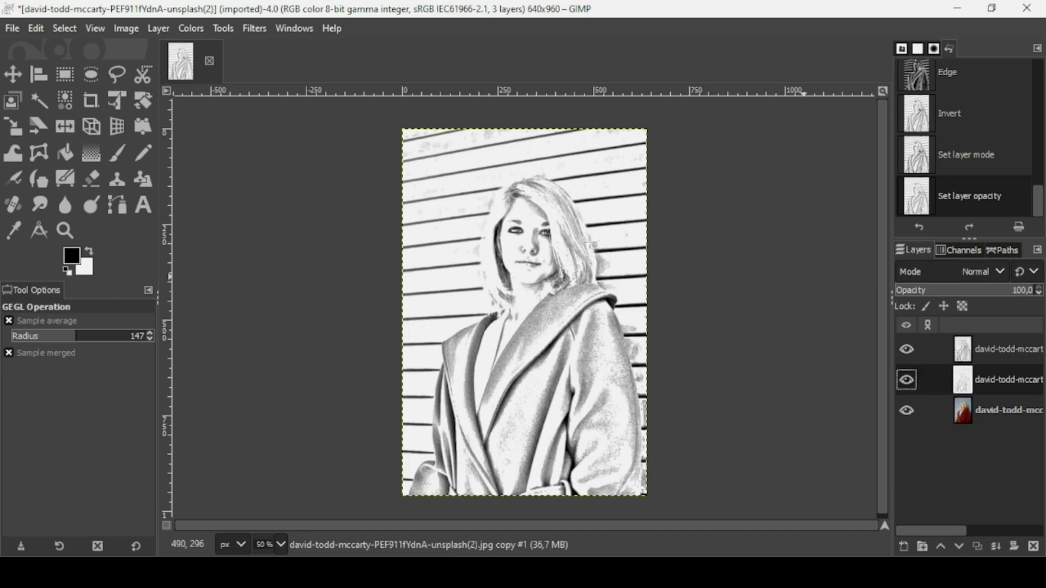
scroll(529, 243, up, 2)
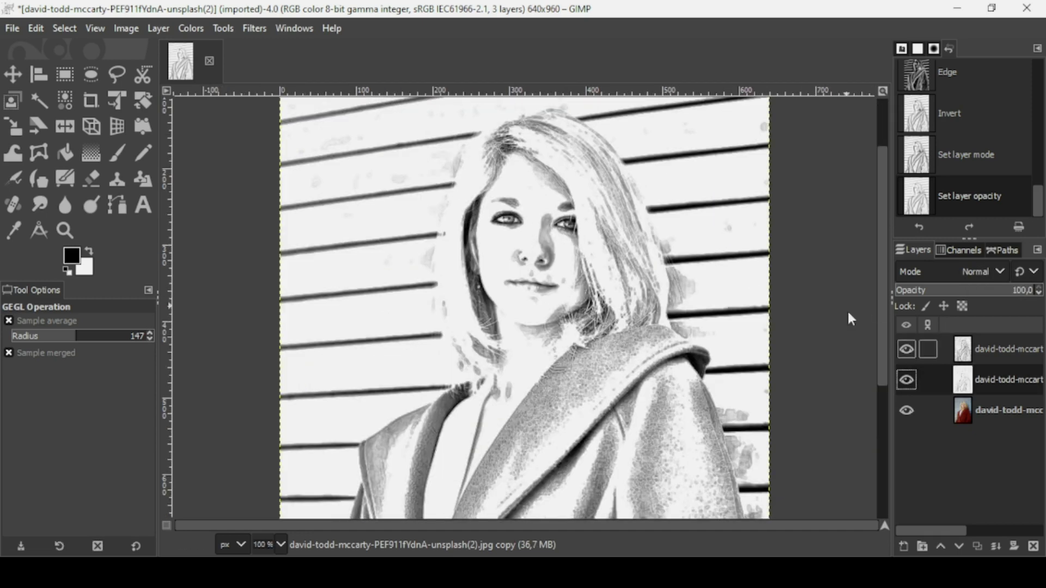
Lower the opacity of the Multiply edge layer to 46.7 and toggle its visibility to compare the sketch with and without it
click(969, 360)
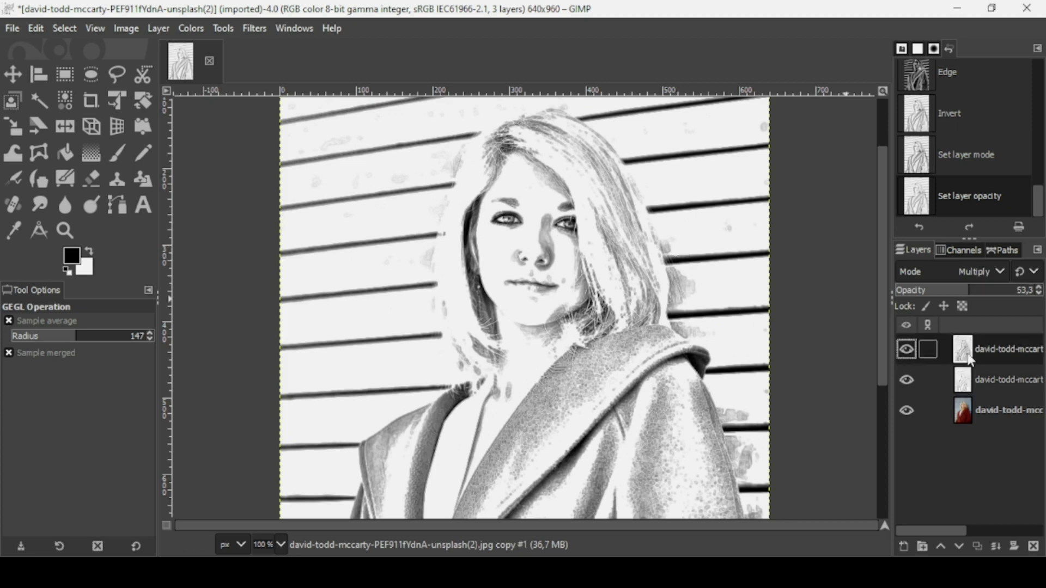
mouse_move(979, 293)
mouse_down()
mouse_move(989, 295)
mouse_move(947, 293)
mouse_move(960, 293)
mouse_up()
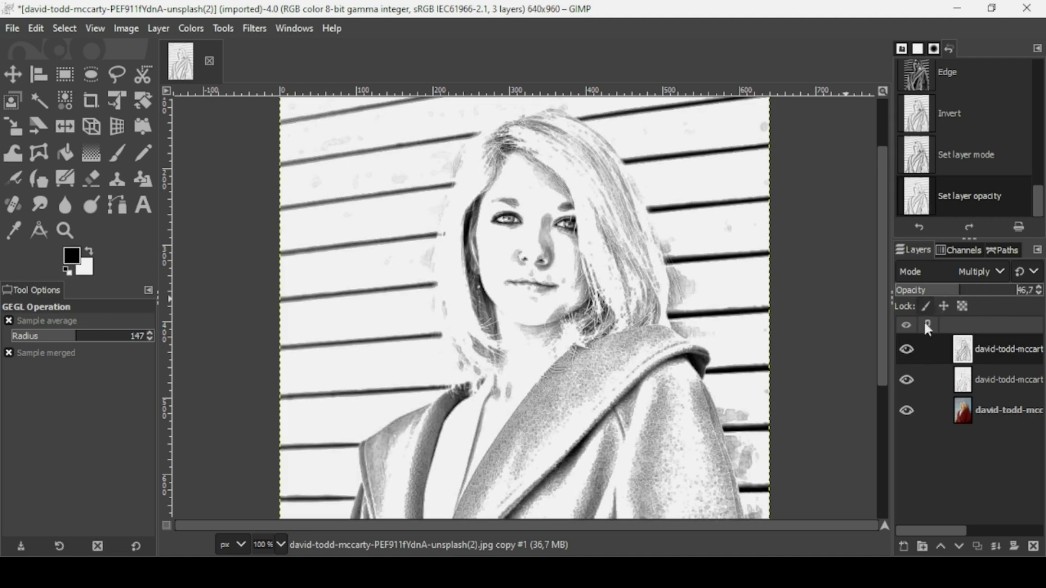
click(907, 350)
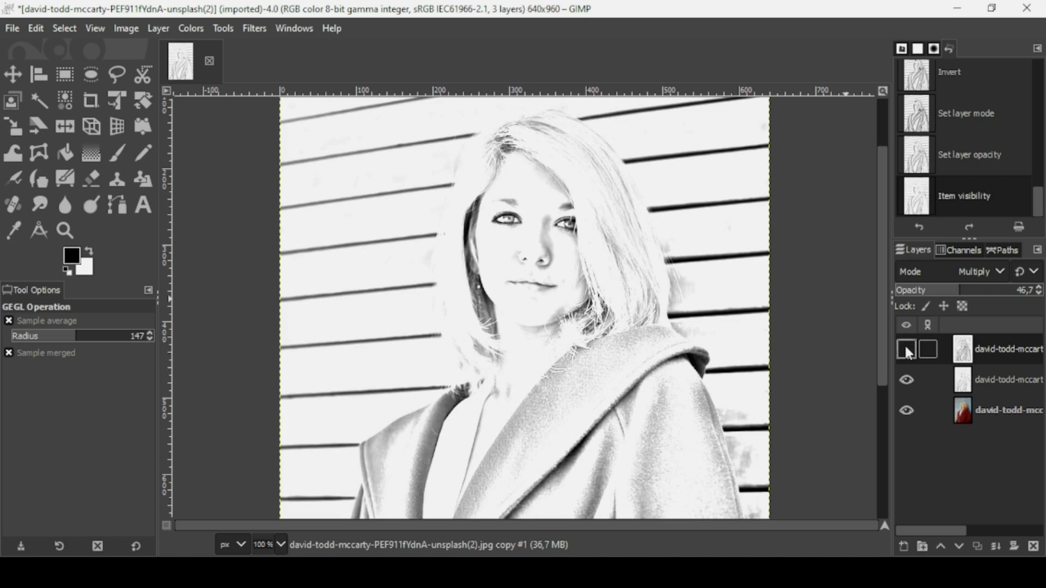
click(906, 350)
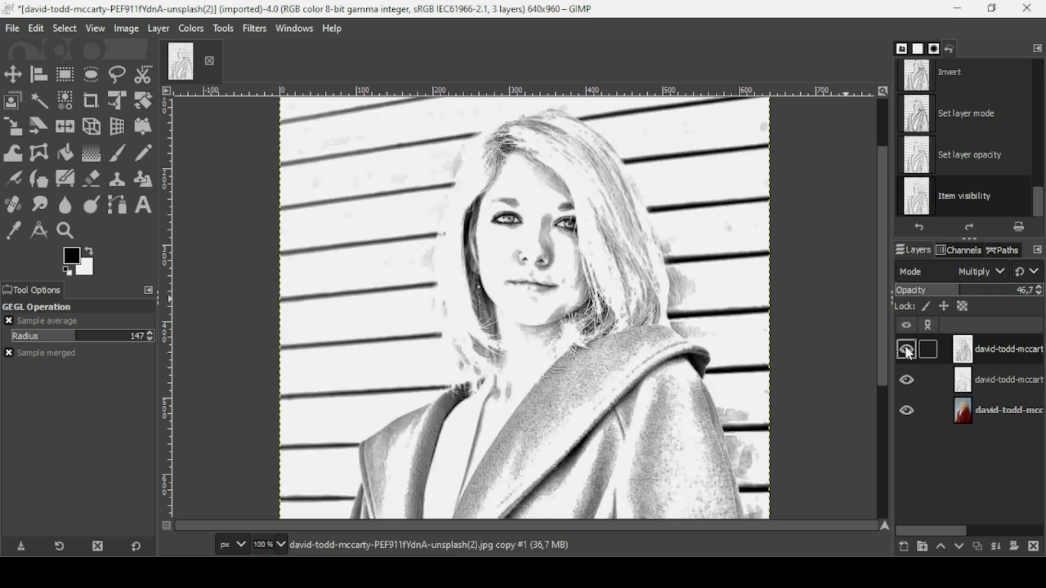
Create a new layer from the visible image above the Multiply edge layer
click(964, 414)
key(minus)
key(minus)
key(minus)
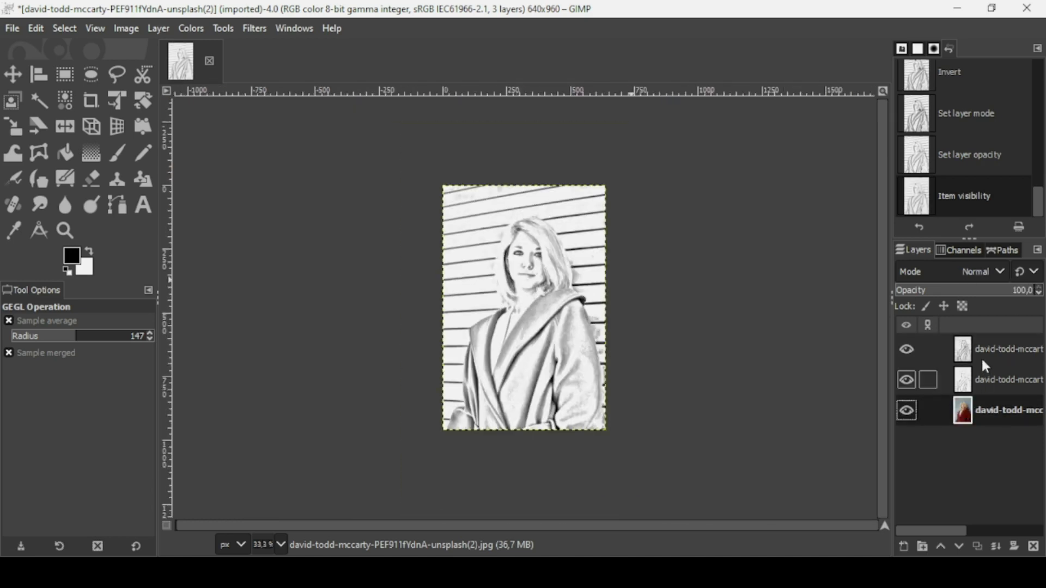
click(968, 354)
right_click(968, 354)
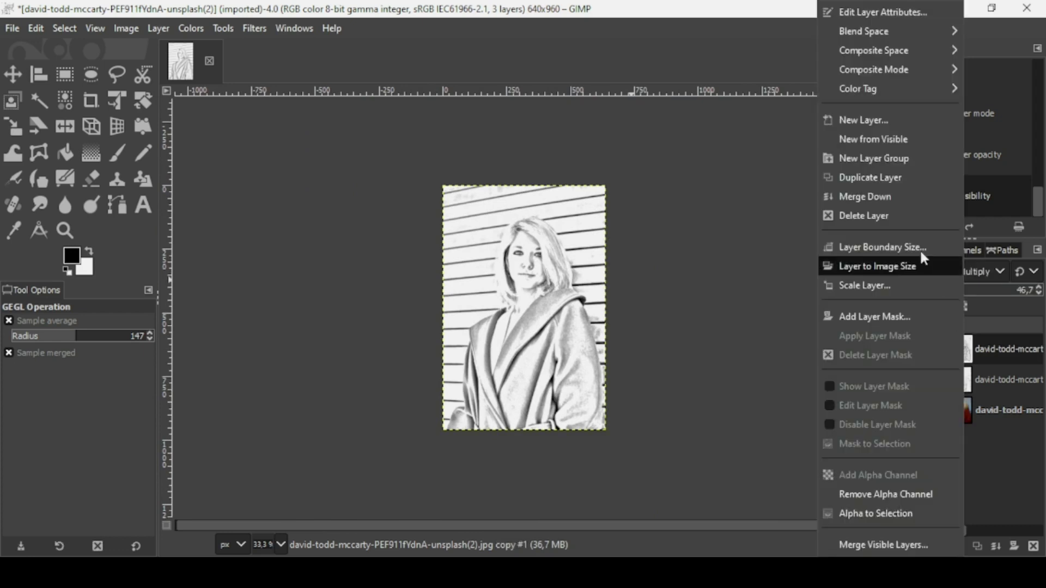
click(897, 141)
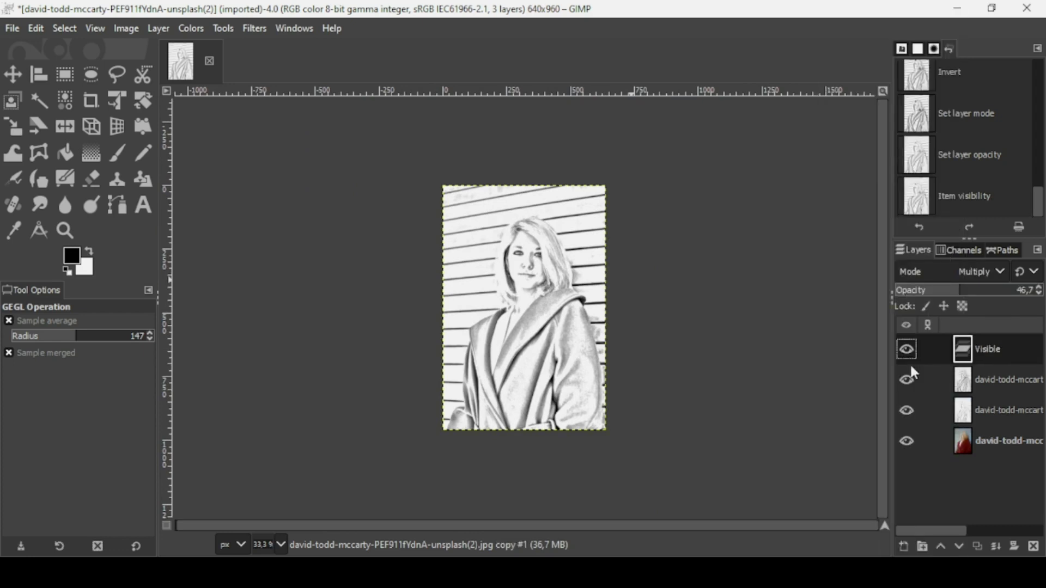
Hide the Multiply edge layer and the sketch layer beneath it, and toggle the combined top layer to compare it with the original photo
click(906, 379)
click(906, 411)
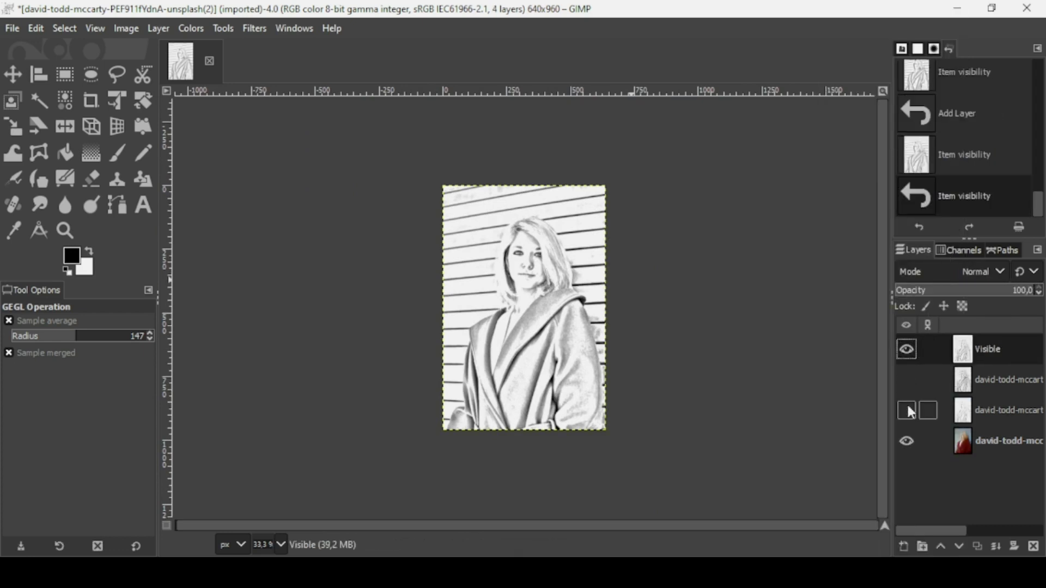
click(906, 349)
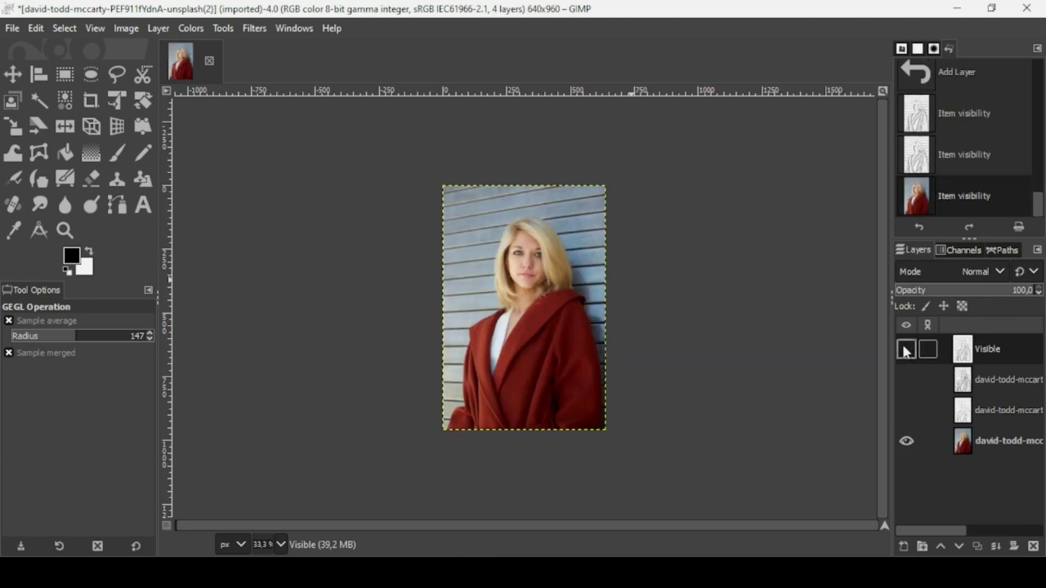
click(906, 349)
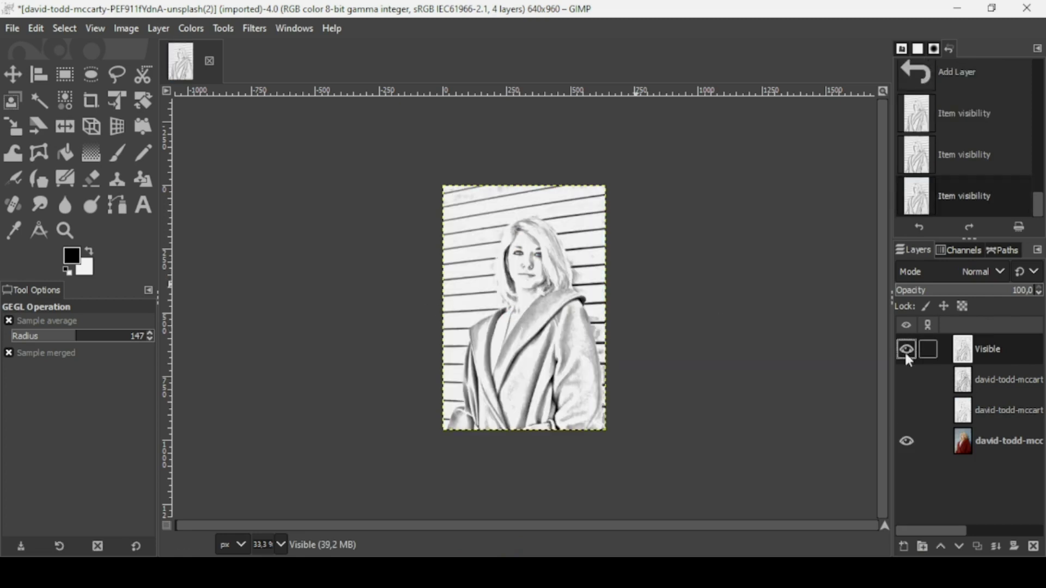